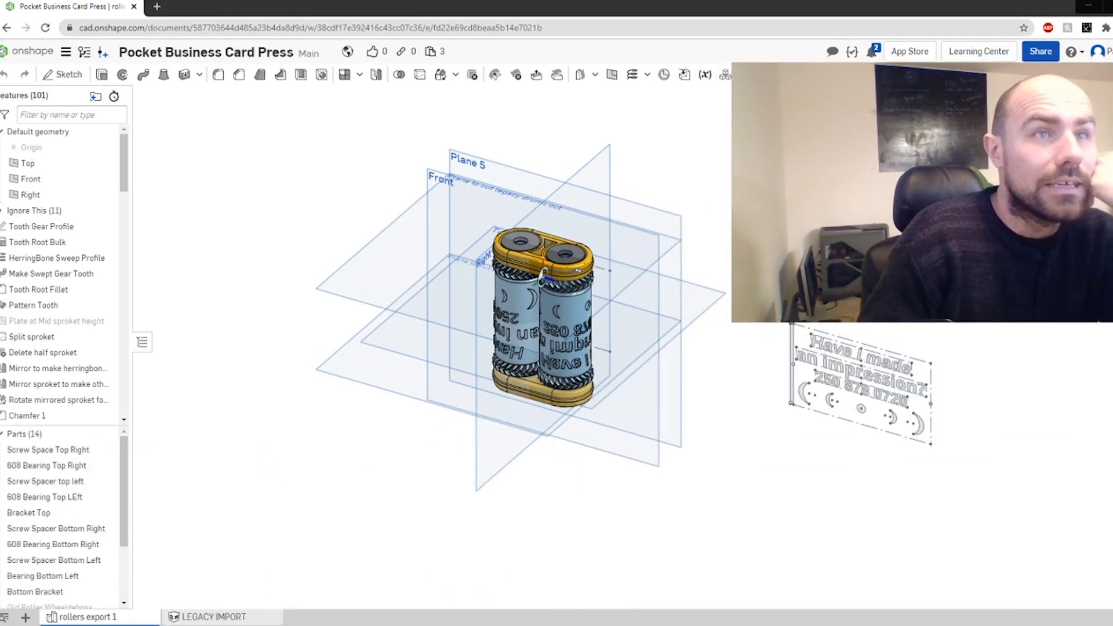
# Scroll the feature list up to EMBOSSEDTEXT and select its business-card lettering sketch.
pyautogui.moveTo(124, 171); pyautogui.dragTo(120, 396)
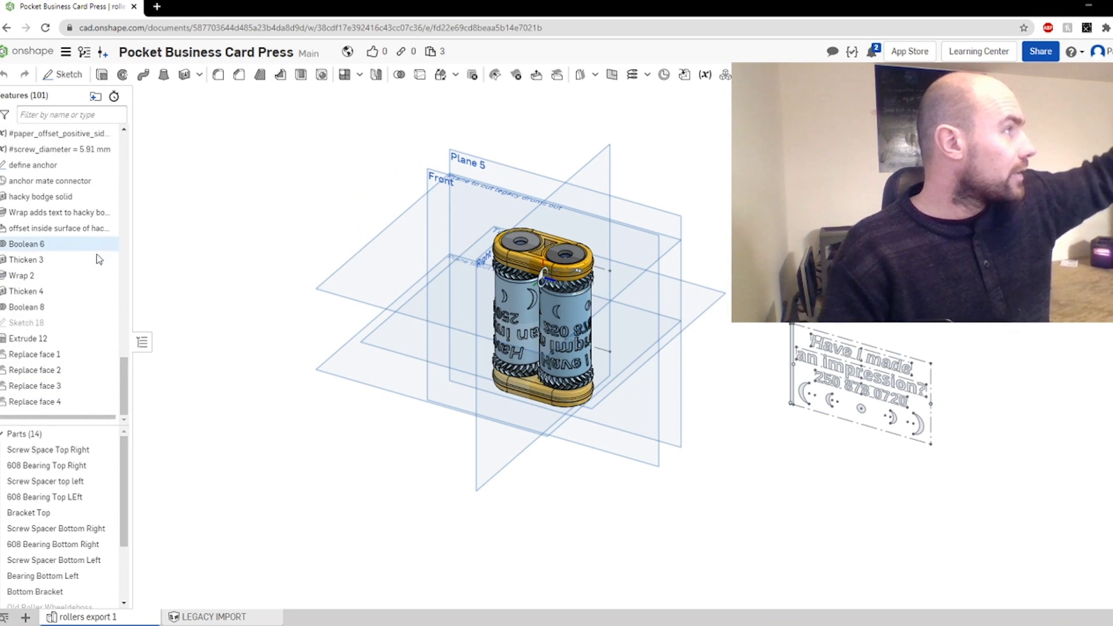
pyautogui.scroll(2, 84, 335)
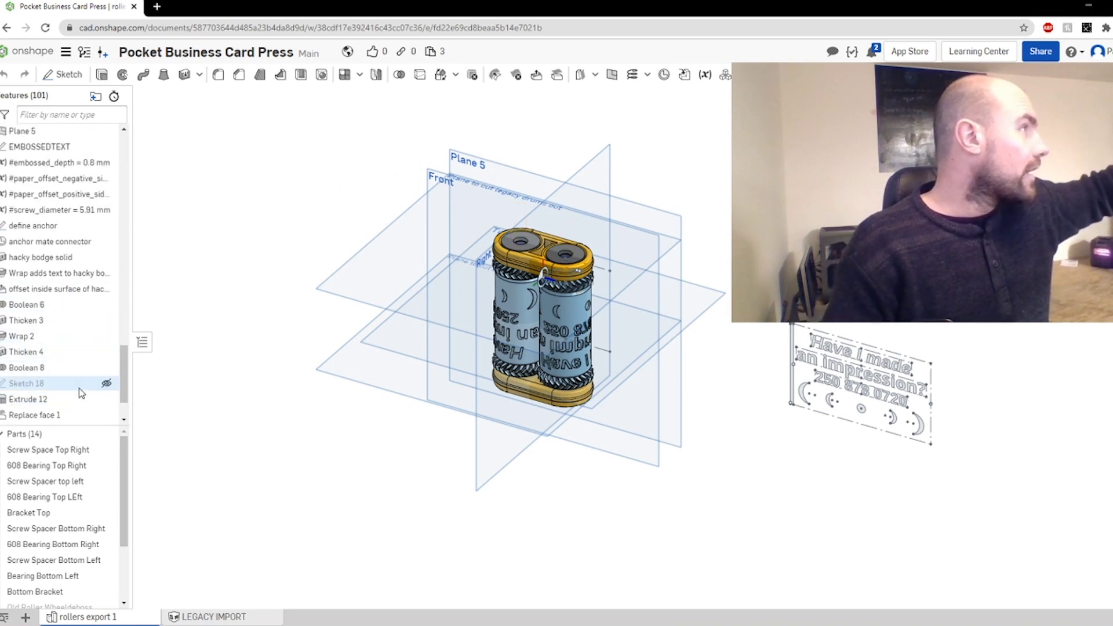
pyautogui.click(876, 393)
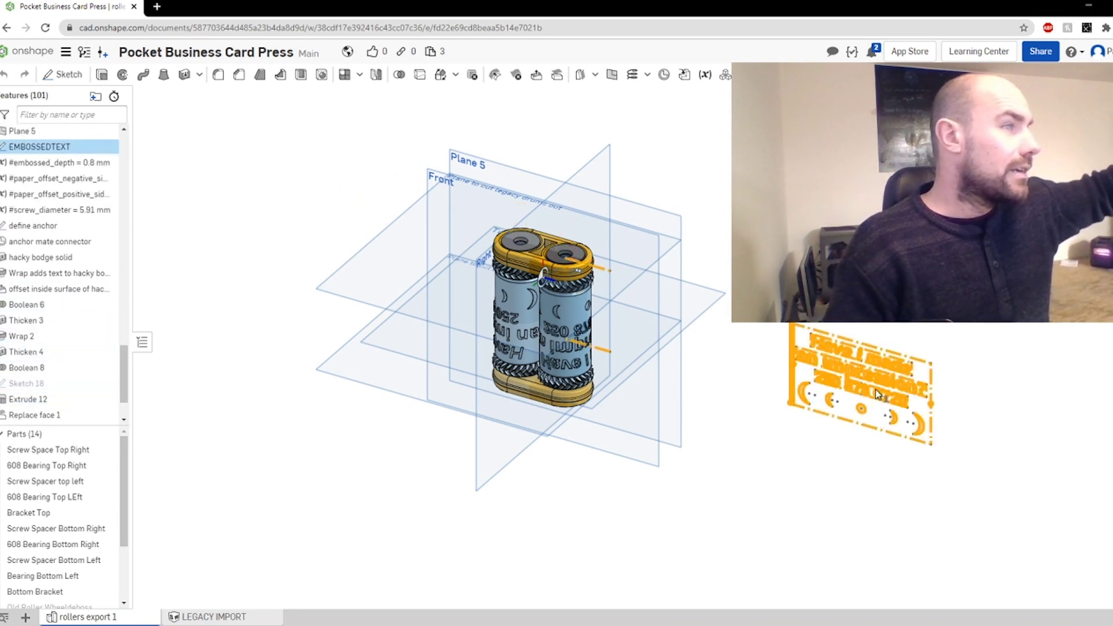
# Change the EMBOSSEDTEXT top line from 'Have I made' to 'POOOOOP' and close the sketch.
pyautogui.doubleClick(33, 148)
pyautogui.press('n')
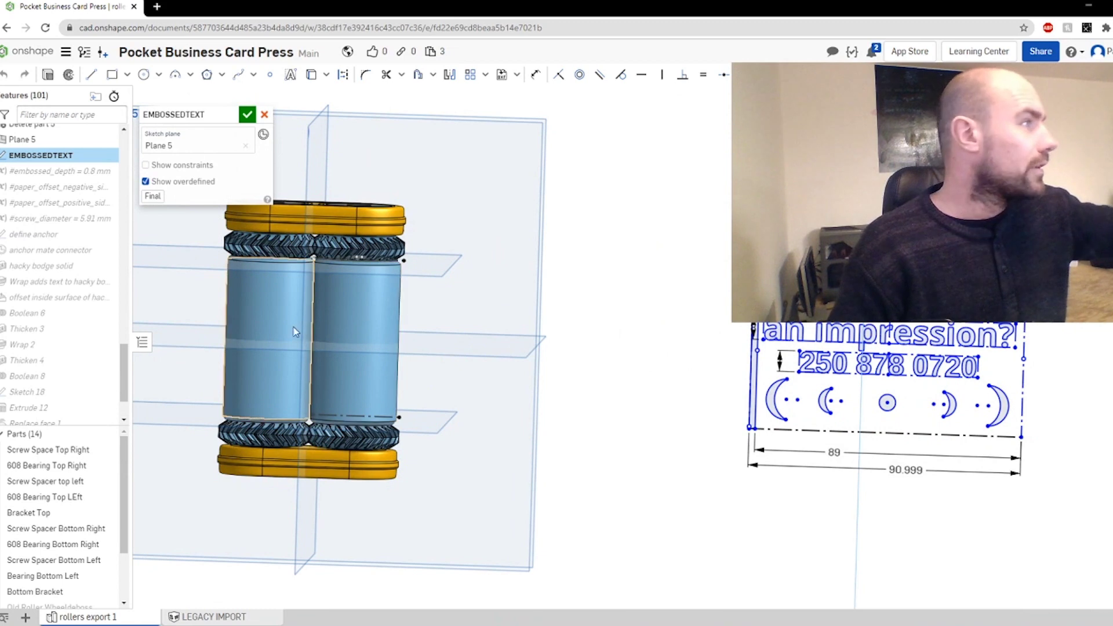
pyautogui.hotkey('ctrl', 'a')
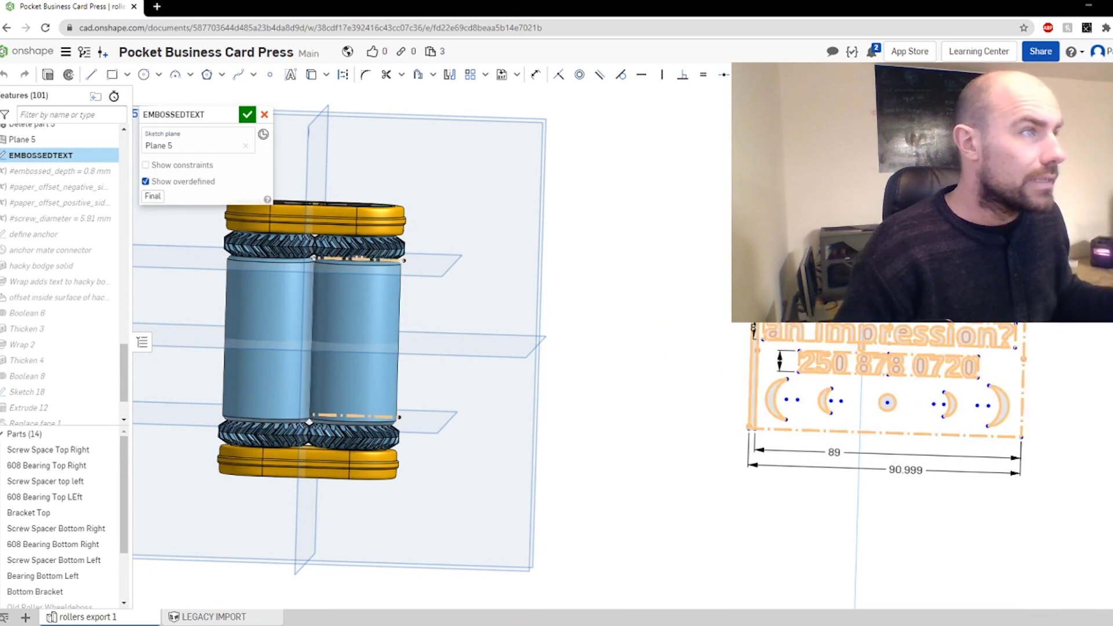
pyautogui.rightClick(860, 317)
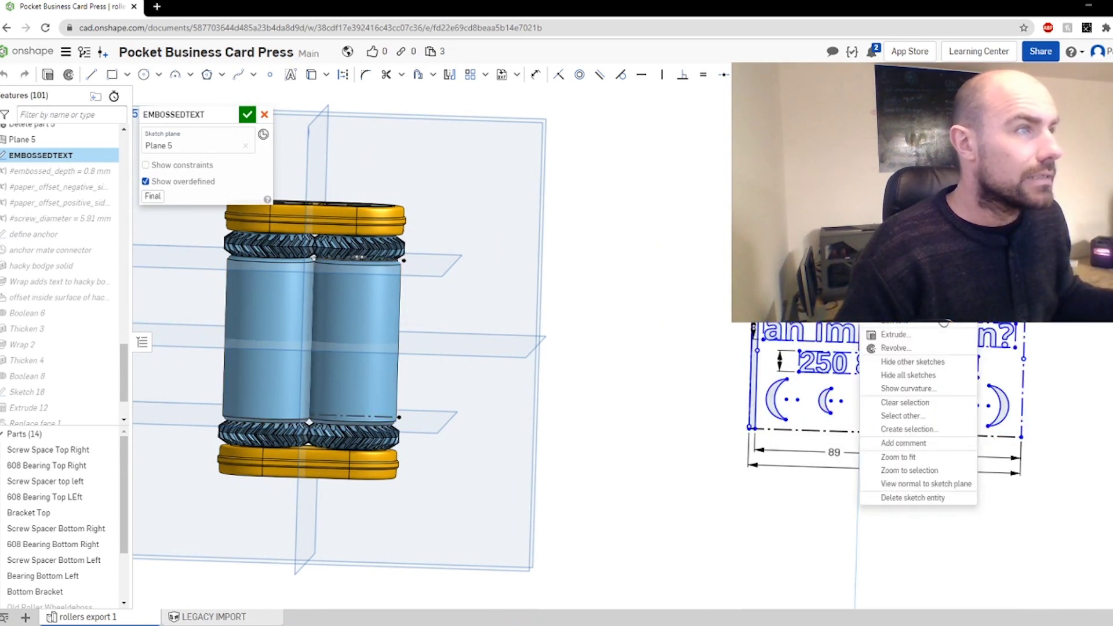
pyautogui.click(936, 322)
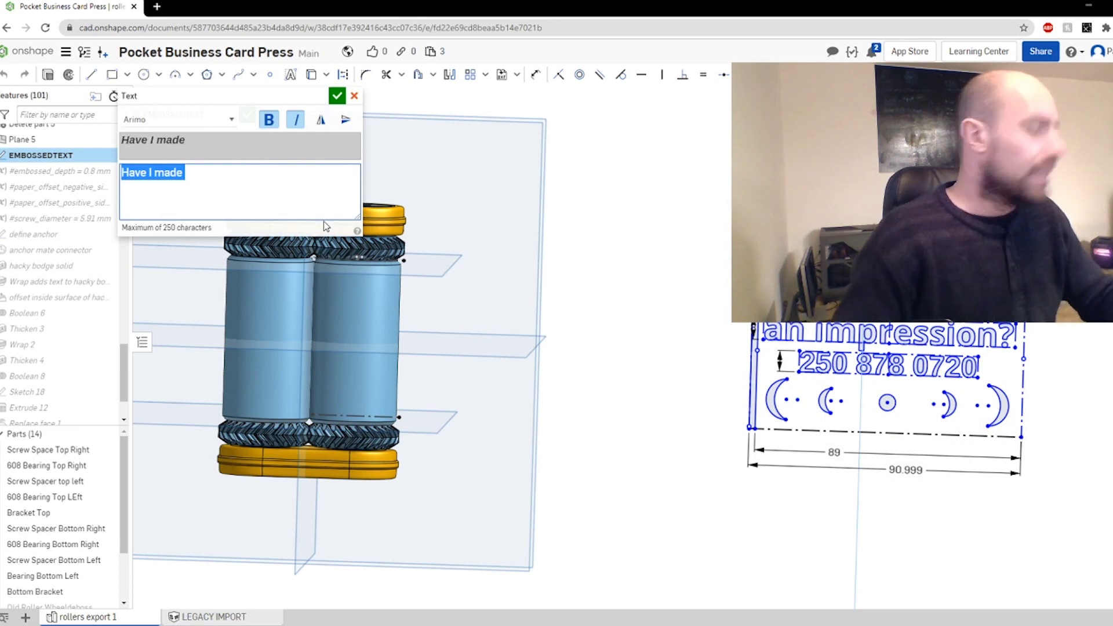
pyautogui.write('POOOOOP')
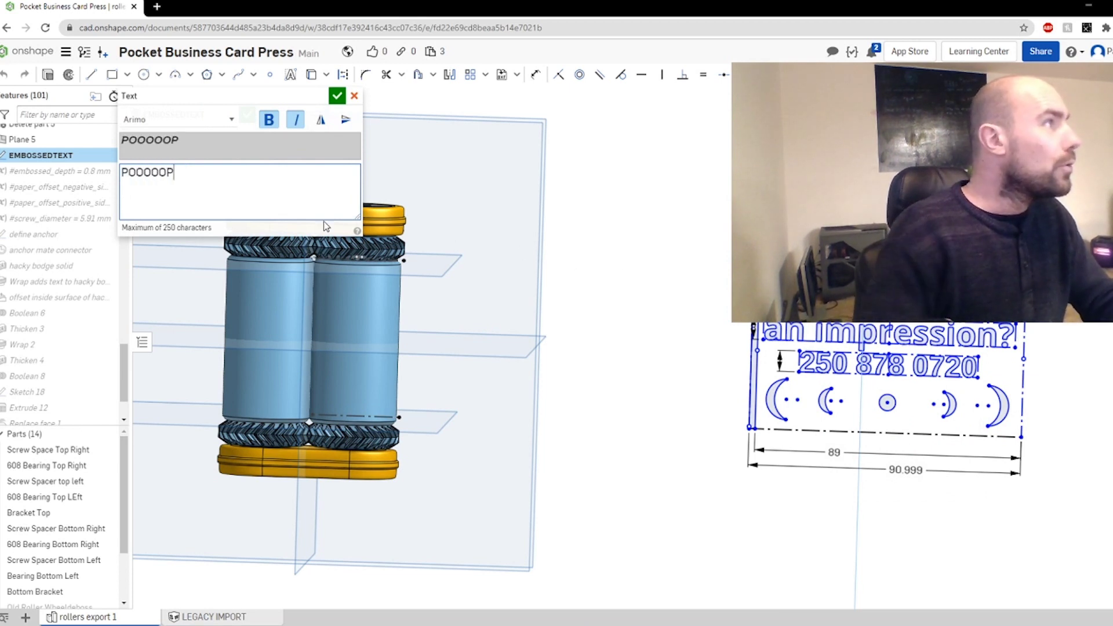
pyautogui.click(336, 96)
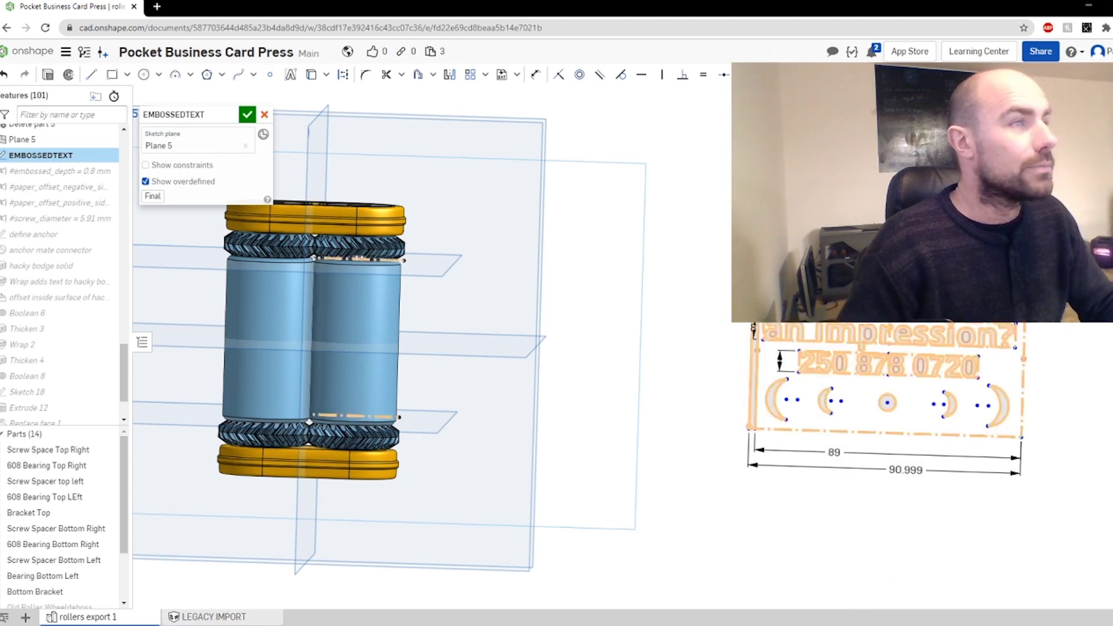
pyautogui.click(247, 114)
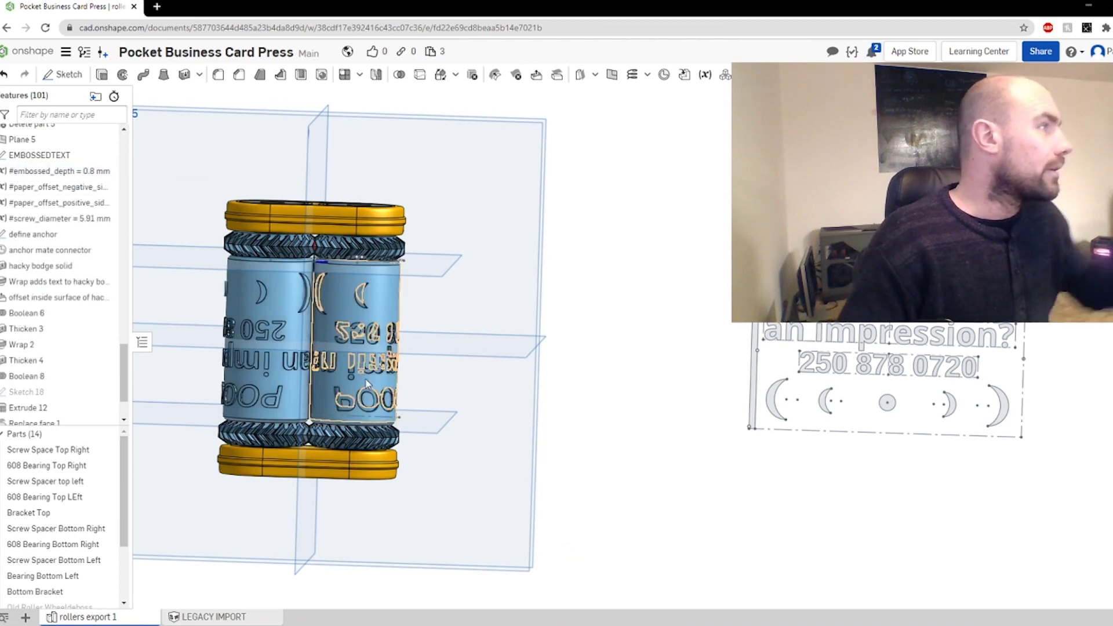
# Confirm embossed_depth stays 0.8 mm, then widen the feature list to read the paper offsets.
pyautogui.moveTo(298, 369)
pyautogui.mouseDown()
pyautogui.moveTo(325, 259)
pyautogui.moveTo(308, 395)
pyautogui.moveTo(327, 382)
pyautogui.moveTo(298, 443)
pyautogui.moveTo(164, 319)
pyautogui.mouseUp()
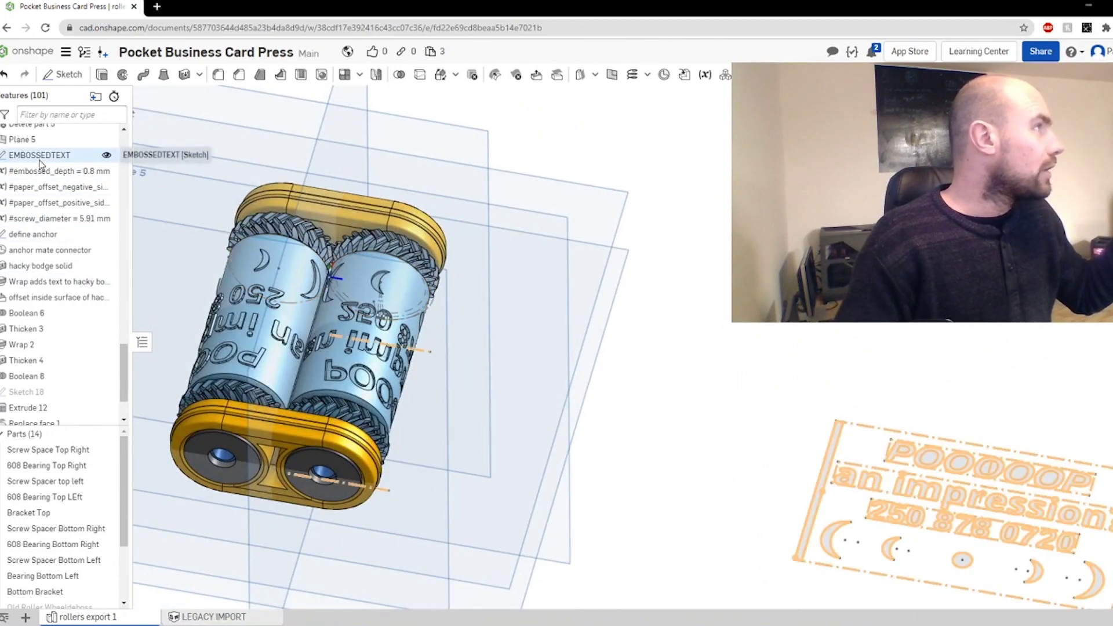
pyautogui.click(64, 172)
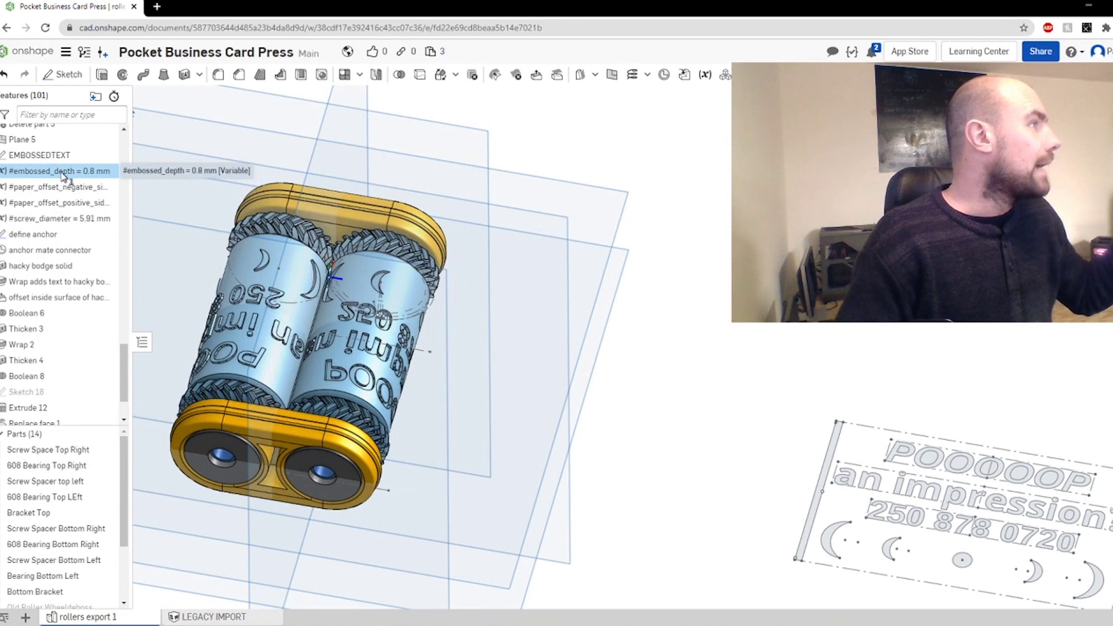
pyautogui.doubleClick(91, 176)
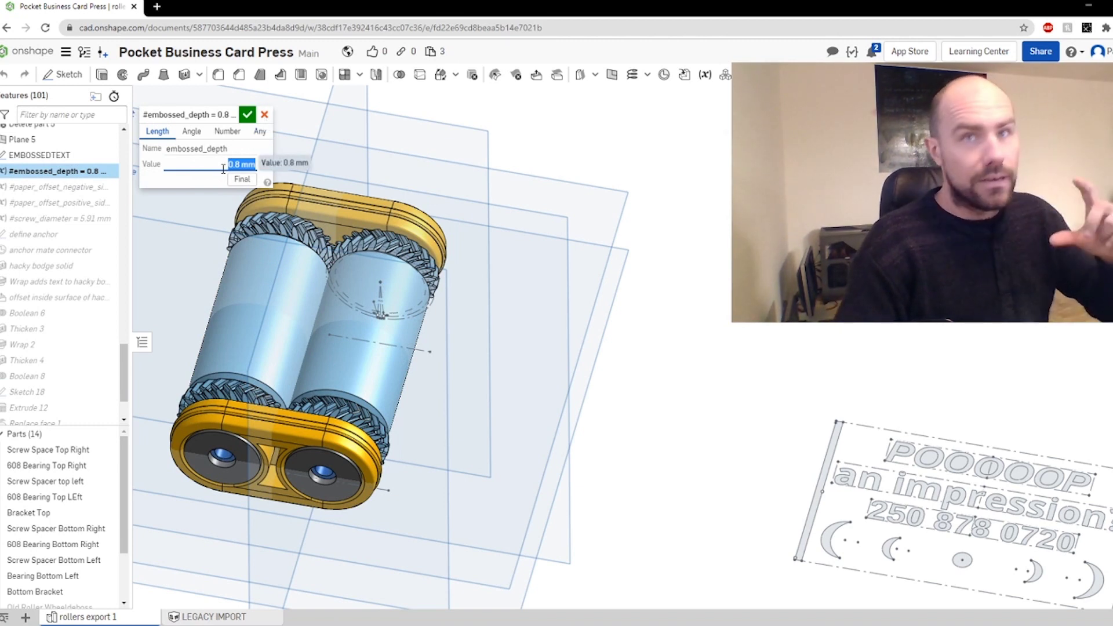
pyautogui.click(264, 116)
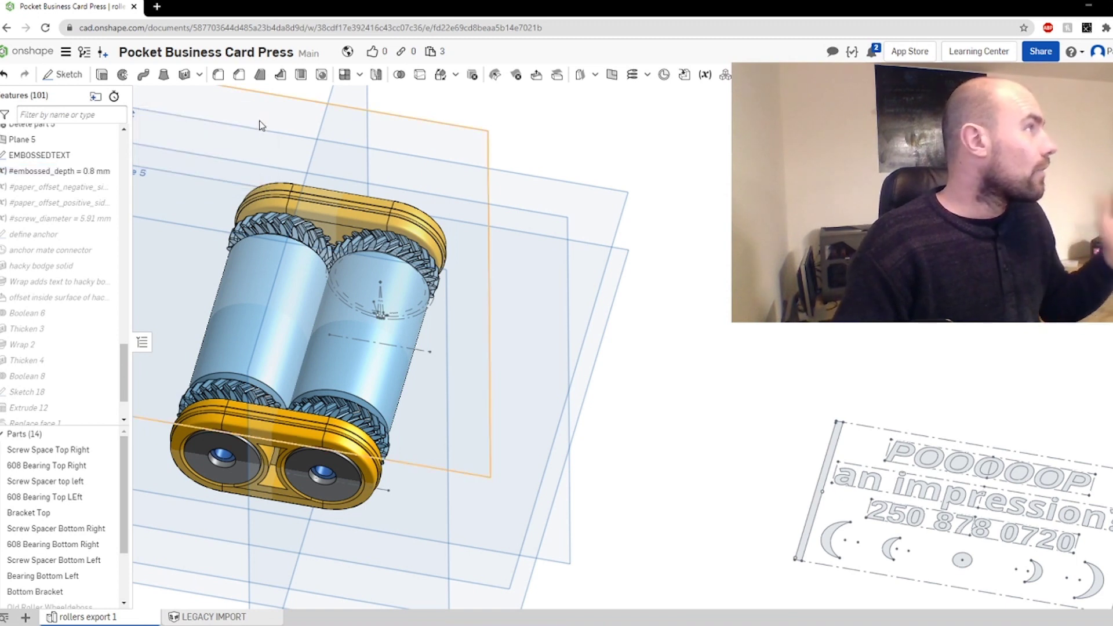
pyautogui.click(49, 191)
pyautogui.moveTo(131, 191); pyautogui.dragTo(167, 190)
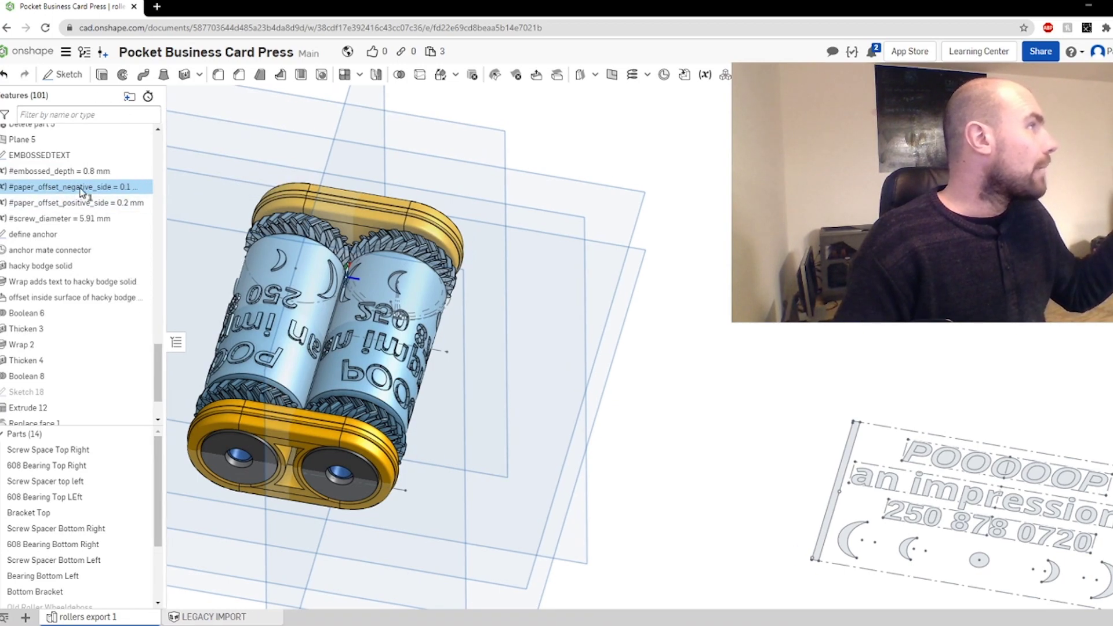
pyautogui.scroll(10, 301, 335)
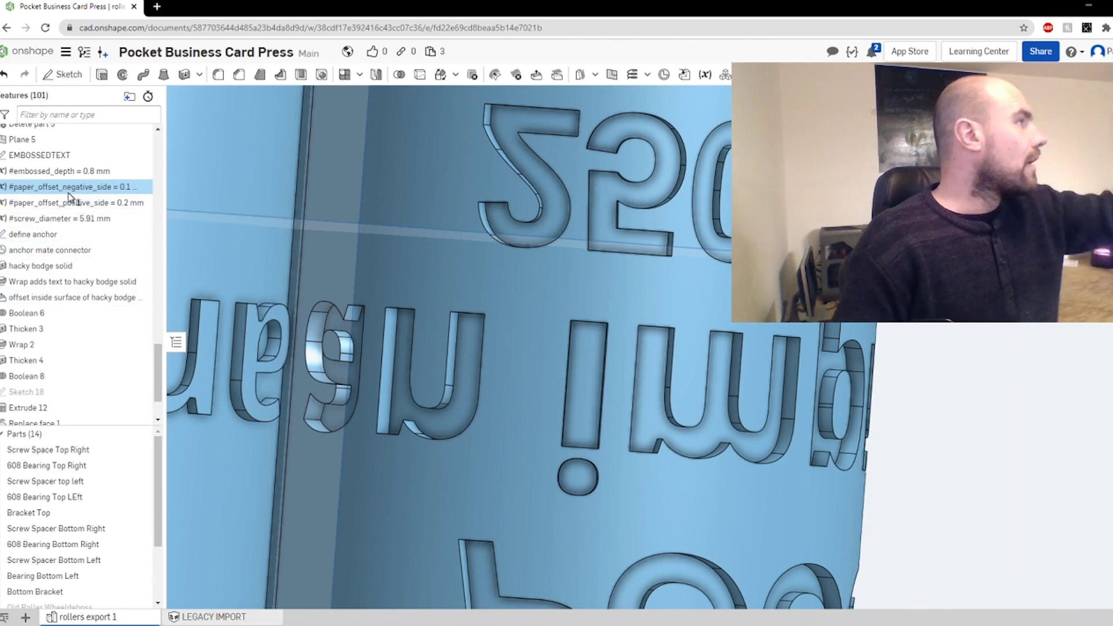
pyautogui.scroll(-4, 495, 346)
pyautogui.scroll(-5, 496, 347)
pyautogui.moveTo(504, 371); pyautogui.dragTo(559, 454)
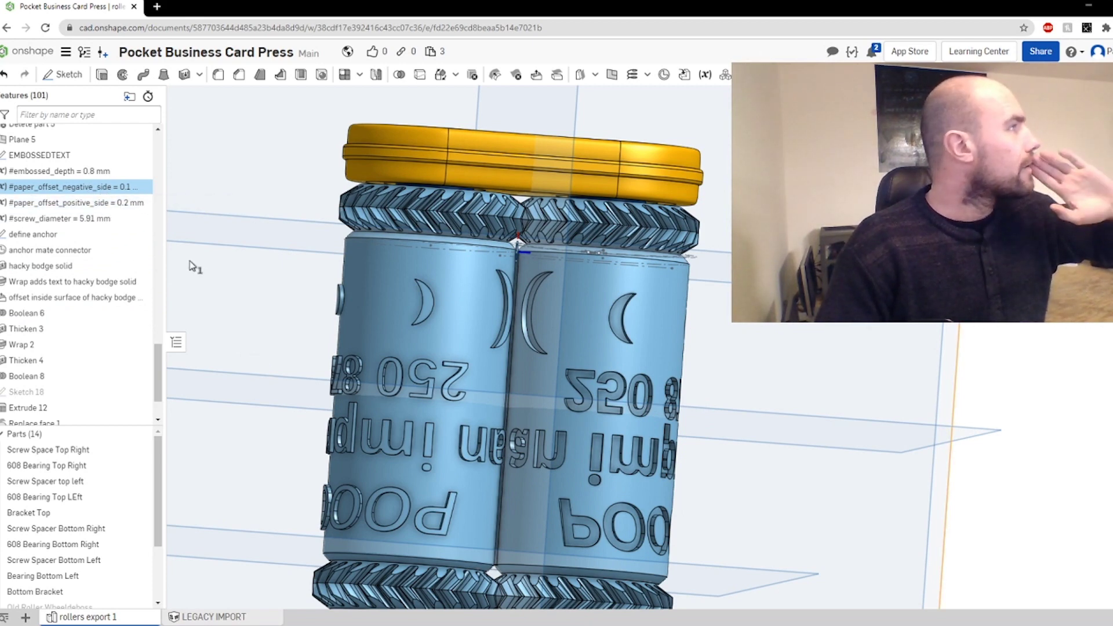
pyautogui.keyDown('ctrl'); pyautogui.click(77, 222); pyautogui.keyUp('ctrl')
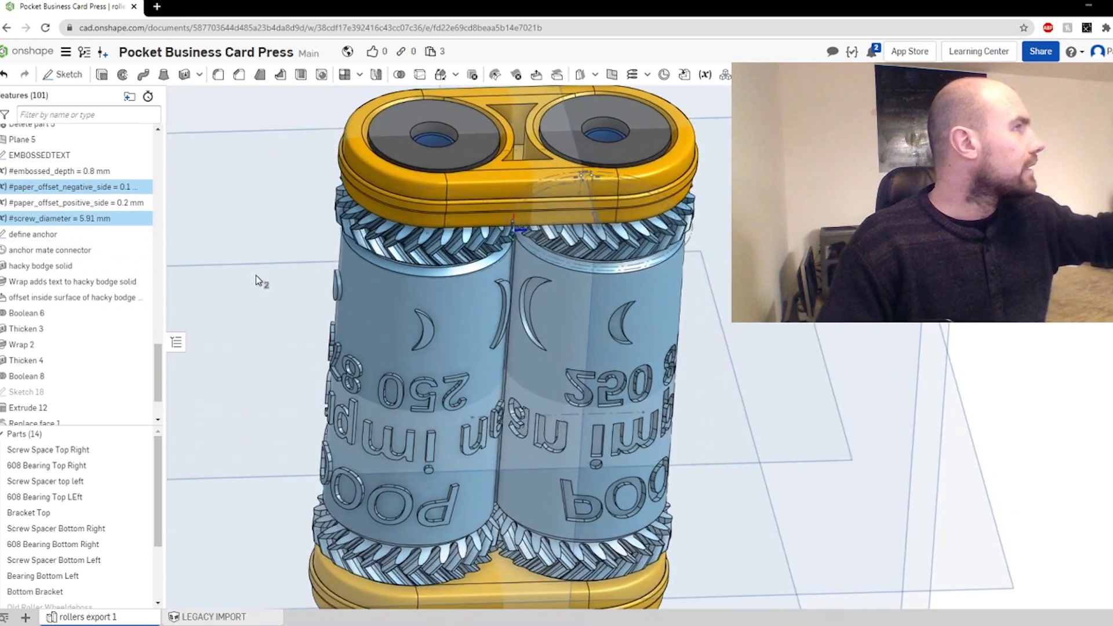
pyautogui.moveTo(406, 313); pyautogui.dragTo(437, 367)
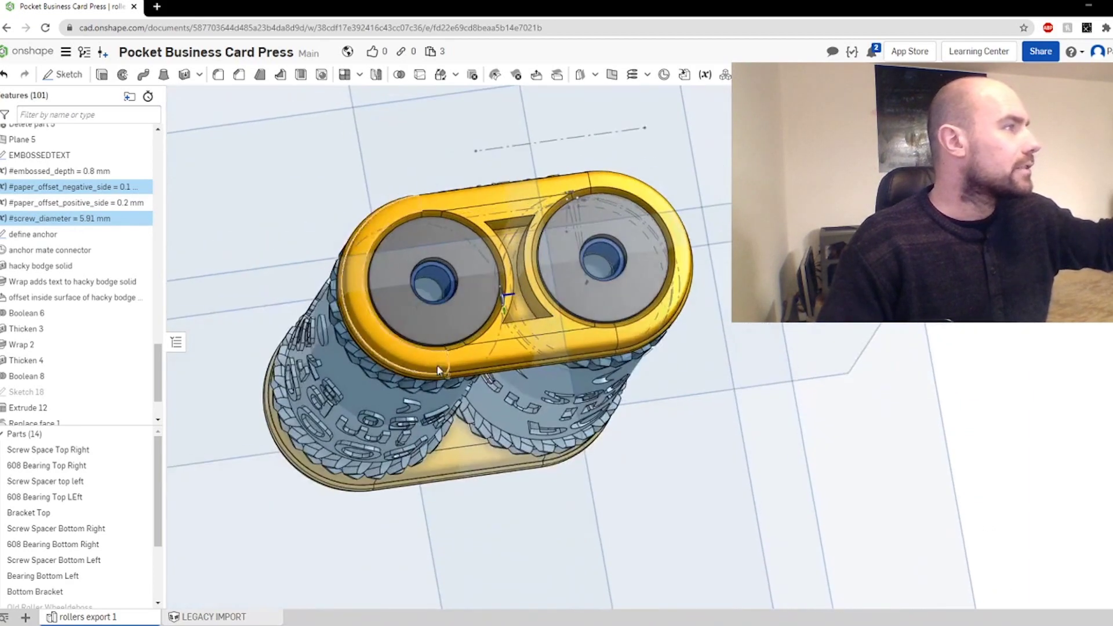
pyautogui.scroll(5, 436, 298)
pyautogui.moveTo(436, 298); pyautogui.dragTo(417, 211)
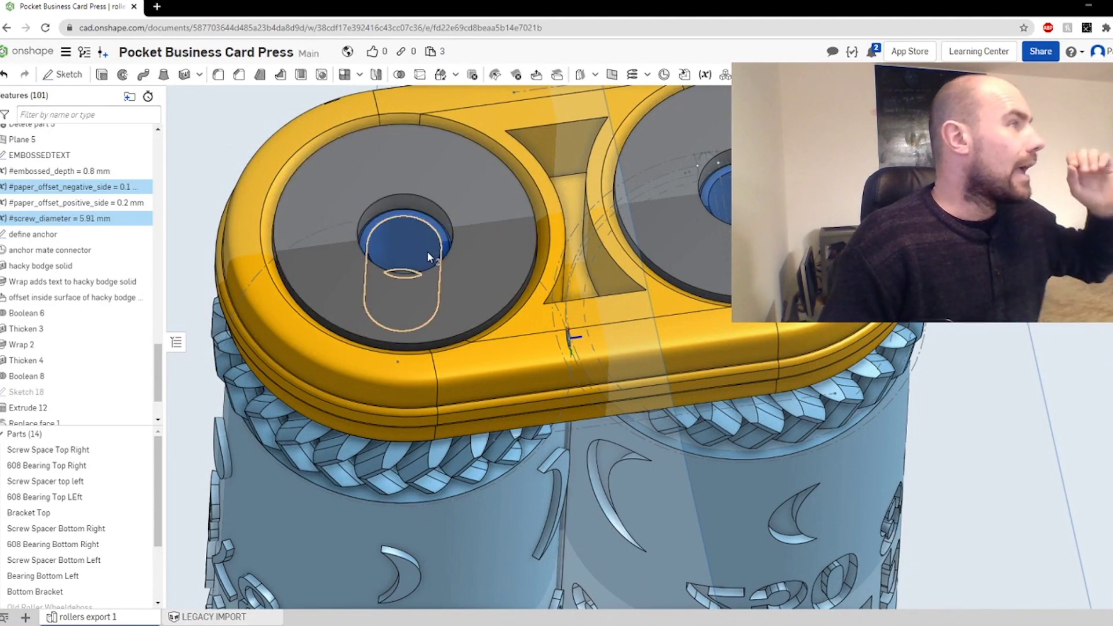
pyautogui.scroll(5, 416, 259)
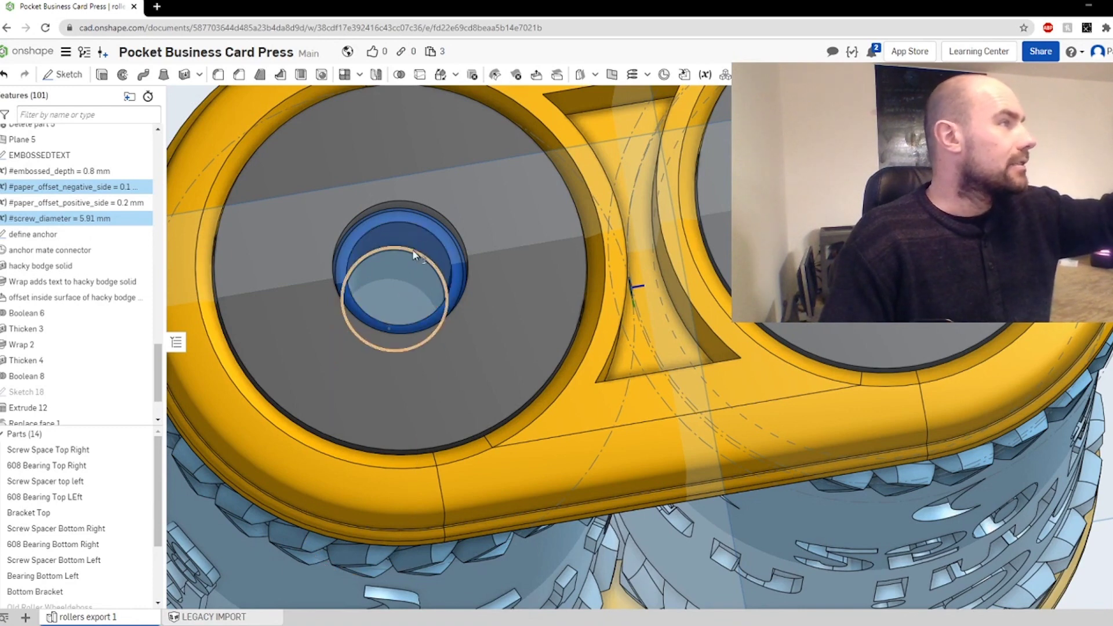
pyautogui.moveTo(371, 233); pyautogui.dragTo(400, 211)
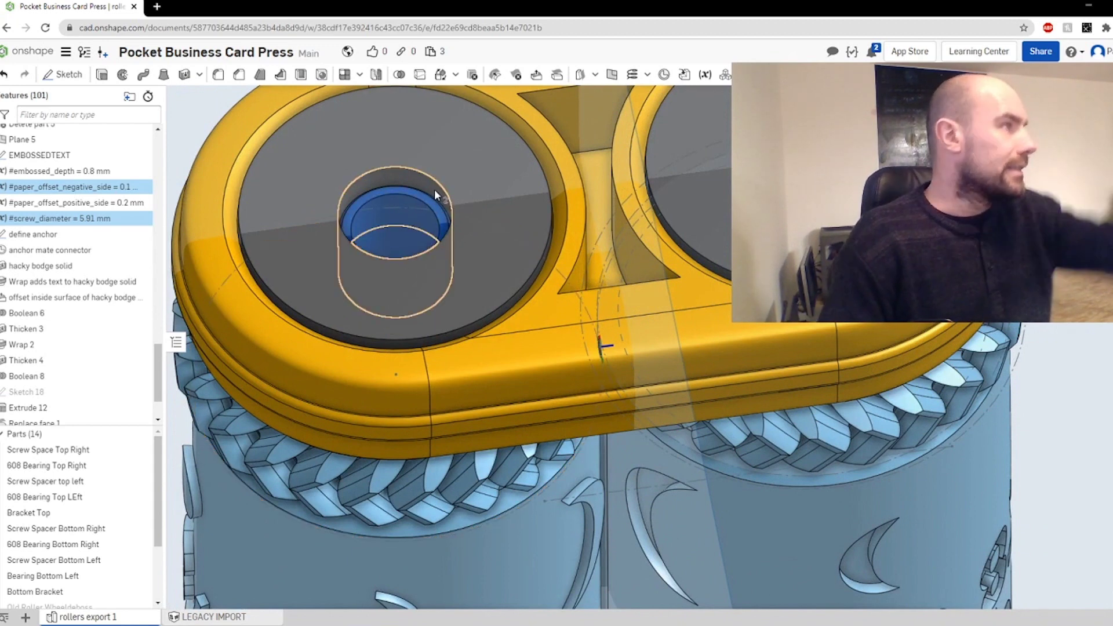
pyautogui.scroll(-5, 437, 238)
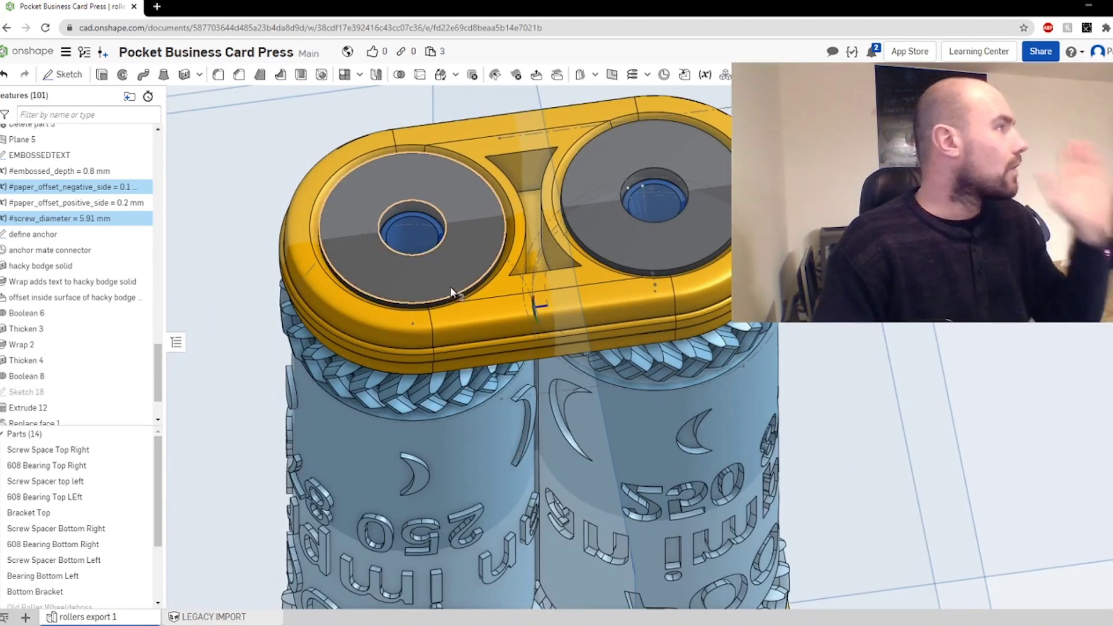
pyautogui.scroll(-5, 454, 309)
pyautogui.moveTo(454, 309); pyautogui.dragTo(505, 302)
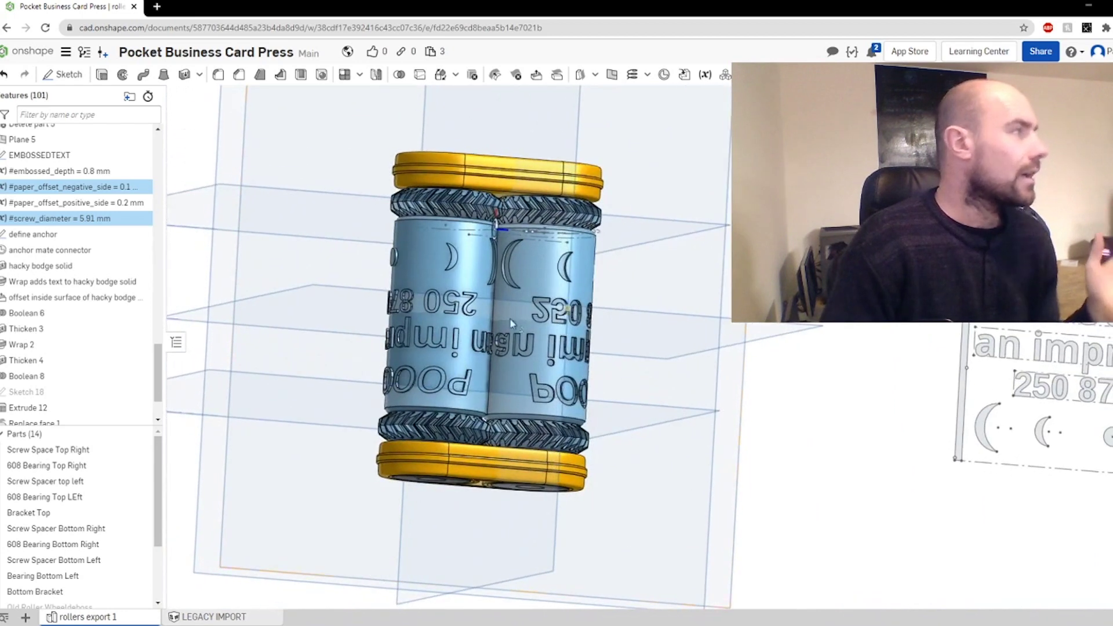
pyautogui.scroll(-2, 129, 301)
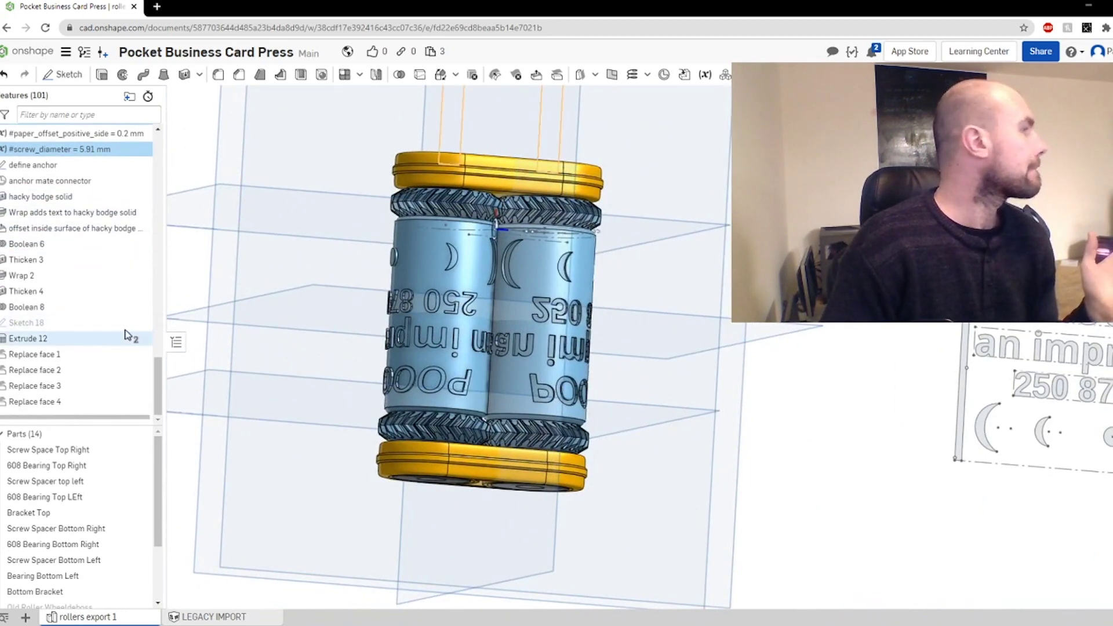
# In front view, select both rollers, Roller Wheel Right and Roller Wheel LEft.
pyautogui.hotkey('shift', '7')
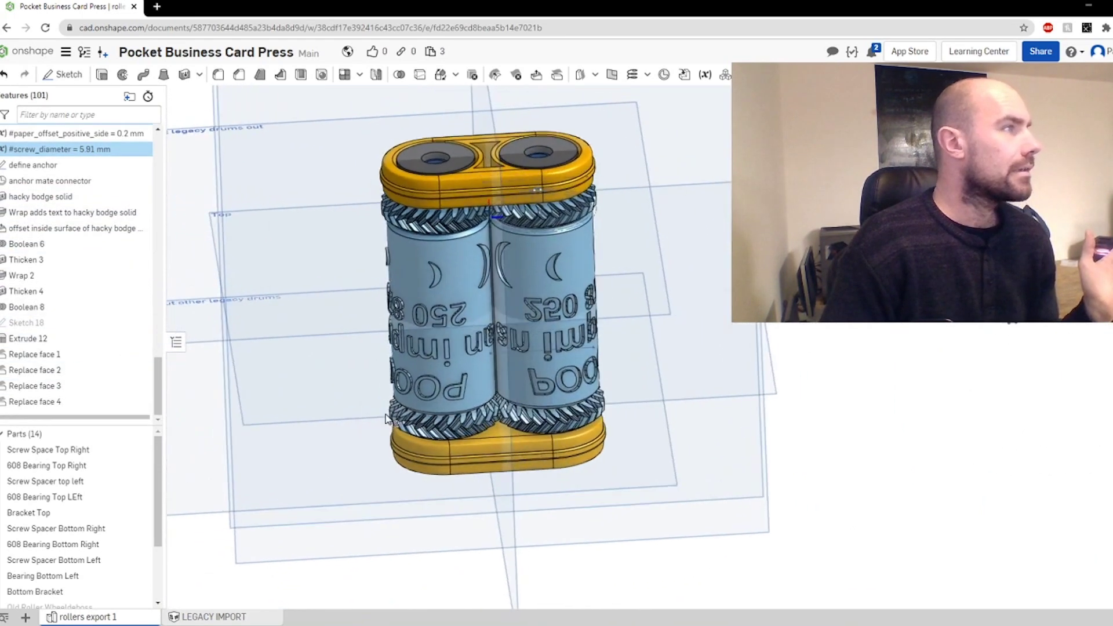
pyautogui.click(636, 373)
pyautogui.hotkey('shift', '1')
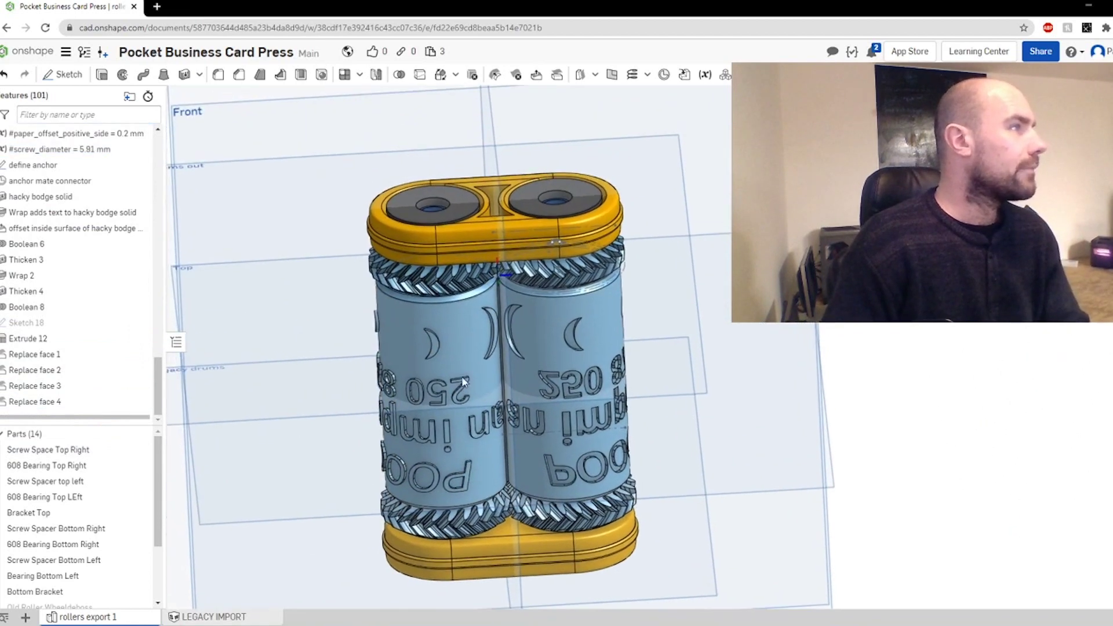
pyautogui.click(470, 326)
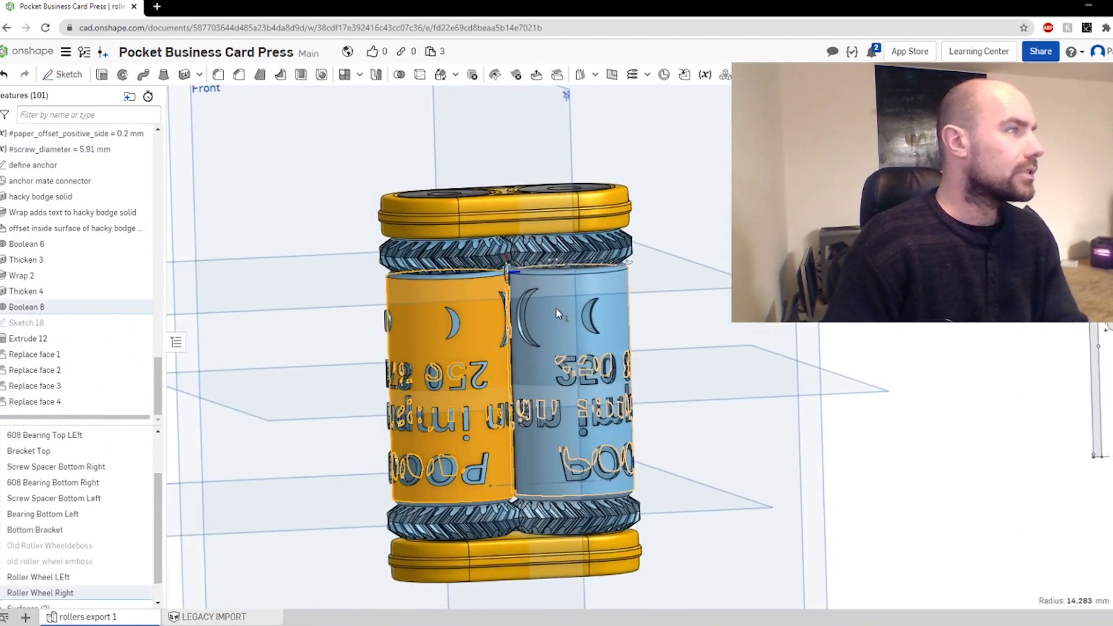
pyautogui.click(563, 316)
pyautogui.click(90, 595)
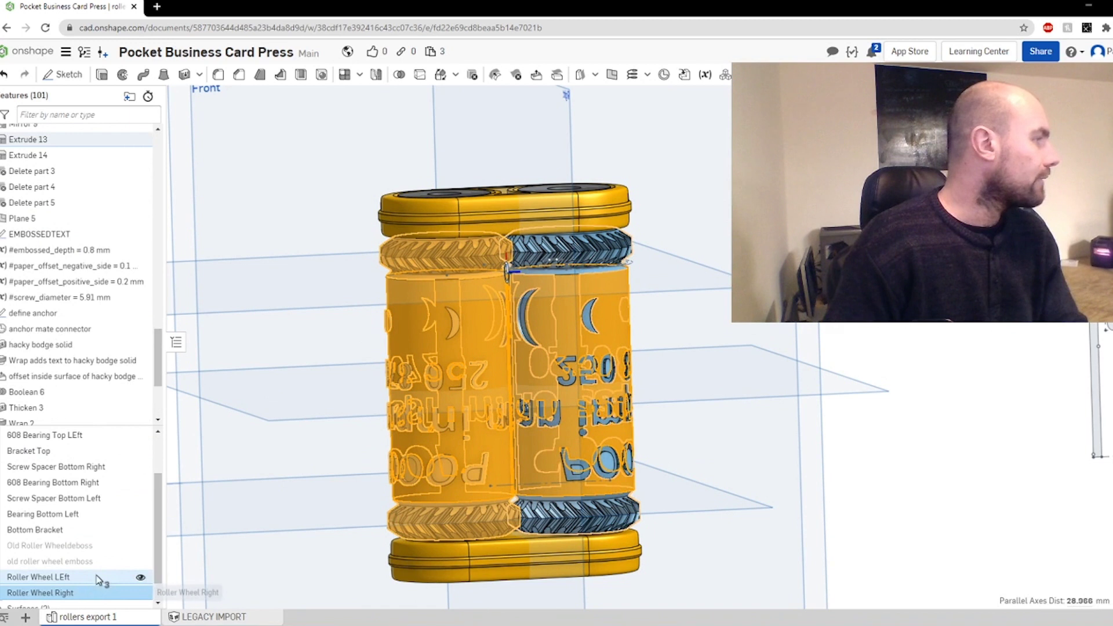
pyautogui.keyDown('shift'); pyautogui.click(97, 578); pyautogui.keyUp('shift')
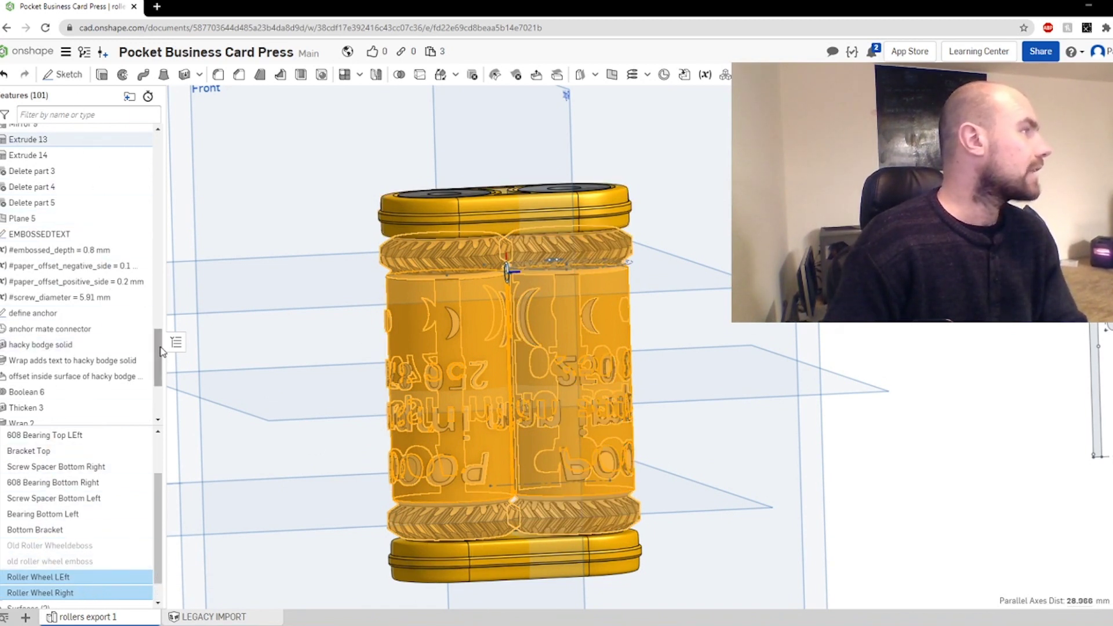
# Add the Bottom Bracket and a bottom screw spacer to the selection.
pyautogui.scroll(-3, 58, 325)
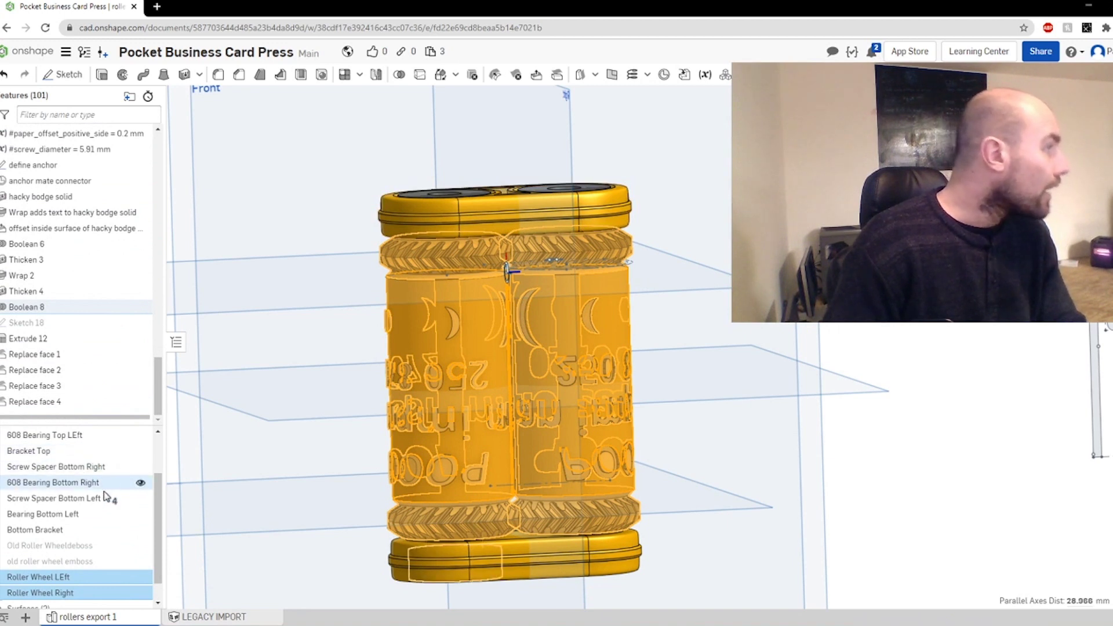
pyautogui.scroll(-1, 162, 552)
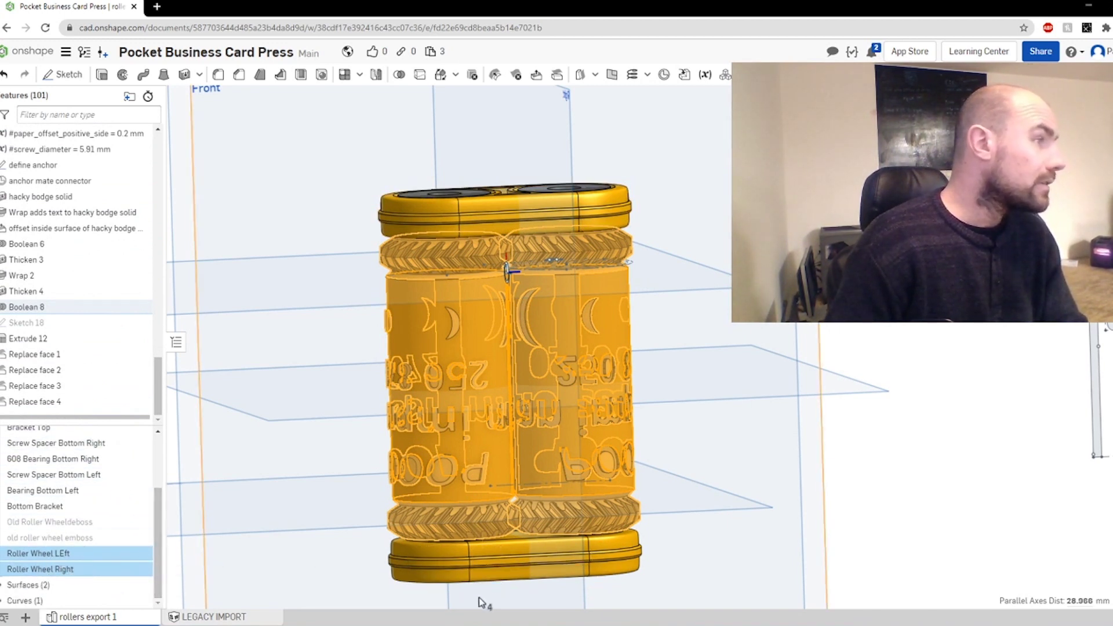
pyautogui.click(75, 506)
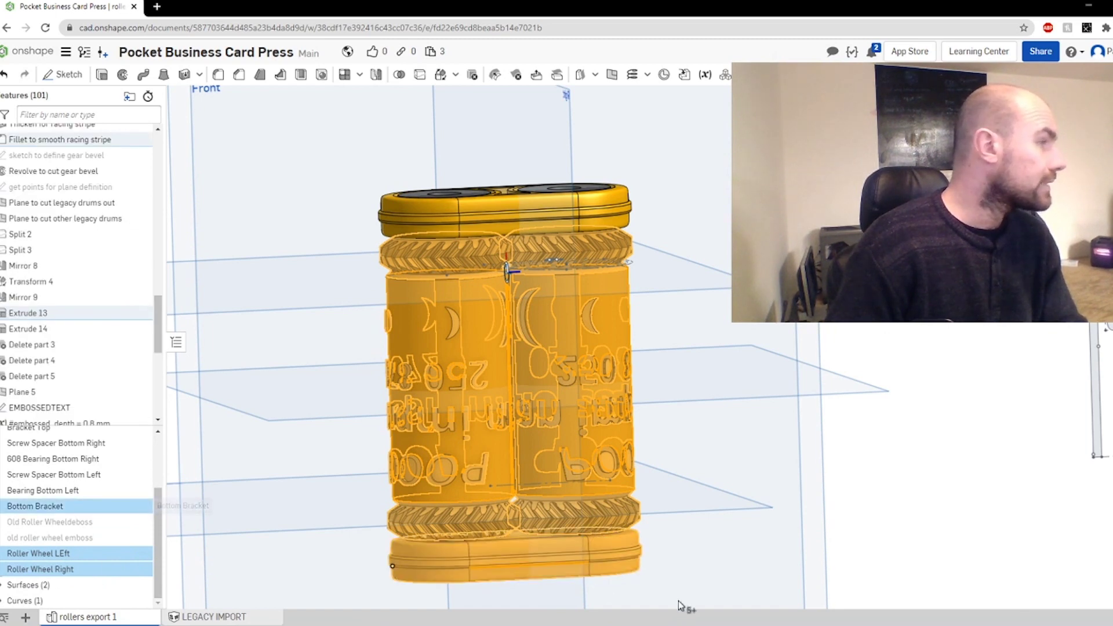
pyautogui.moveTo(529, 546); pyautogui.dragTo(507, 348)
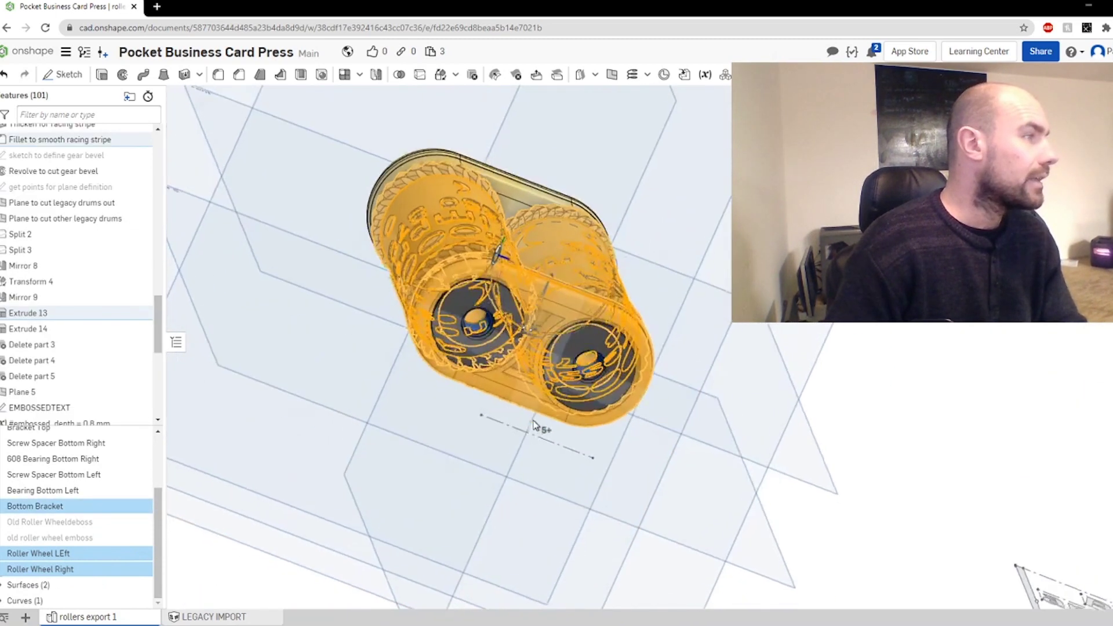
pyautogui.scroll(5, 507, 346)
pyautogui.click(503, 347)
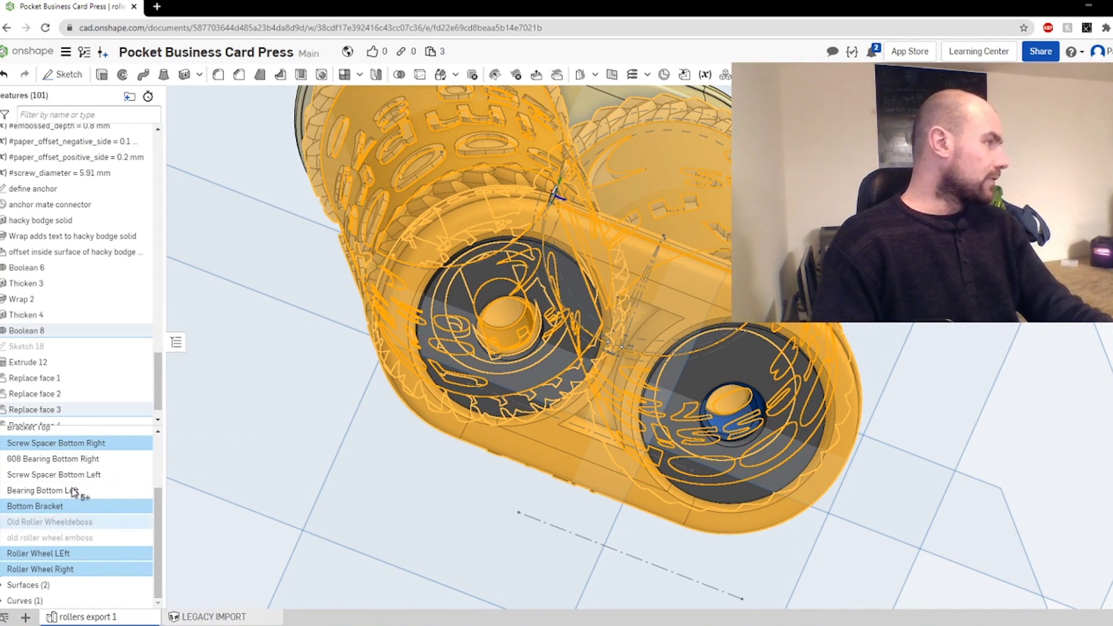
# Export the selected parts as 'rollers export 1': individual binary STL files, millimetres, fine resolution.
pyautogui.rightClick(52, 561)
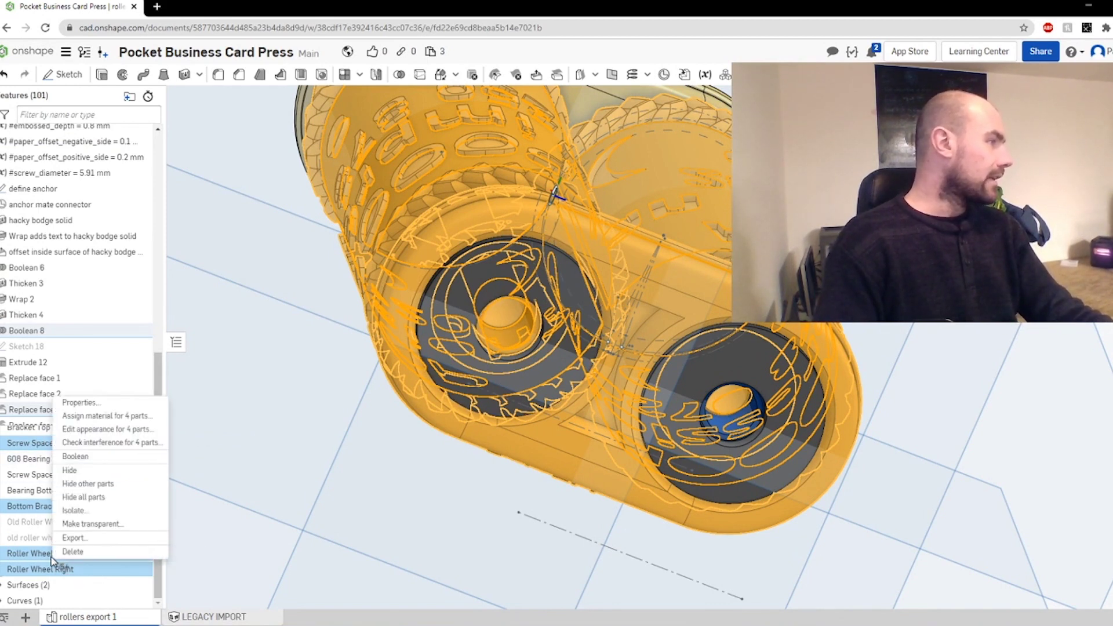
pyautogui.click(74, 538)
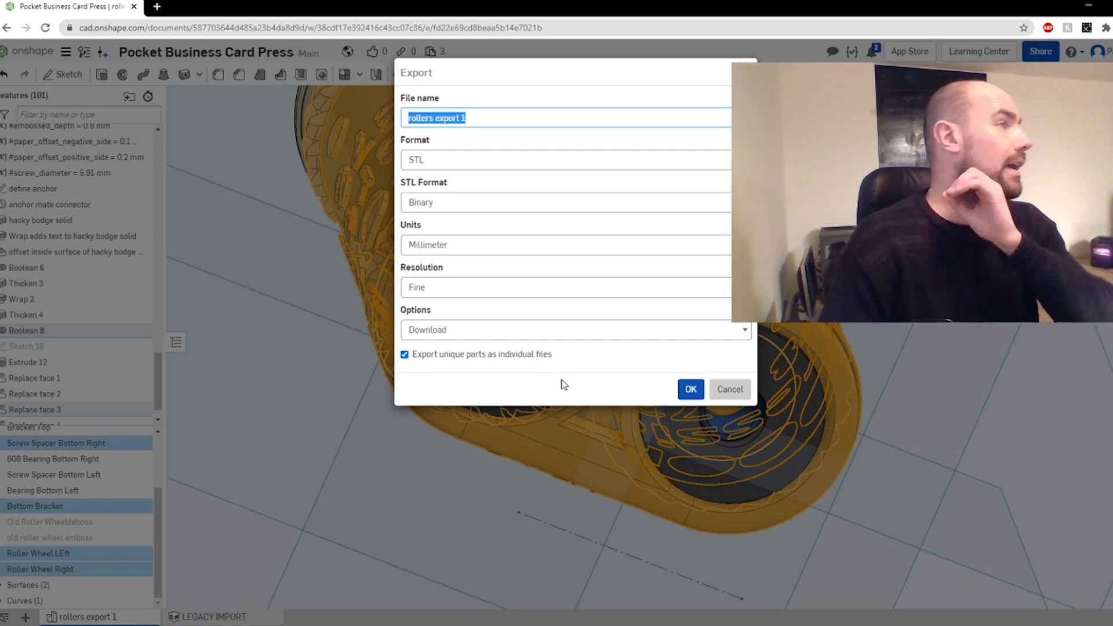
pyautogui.click(692, 389)
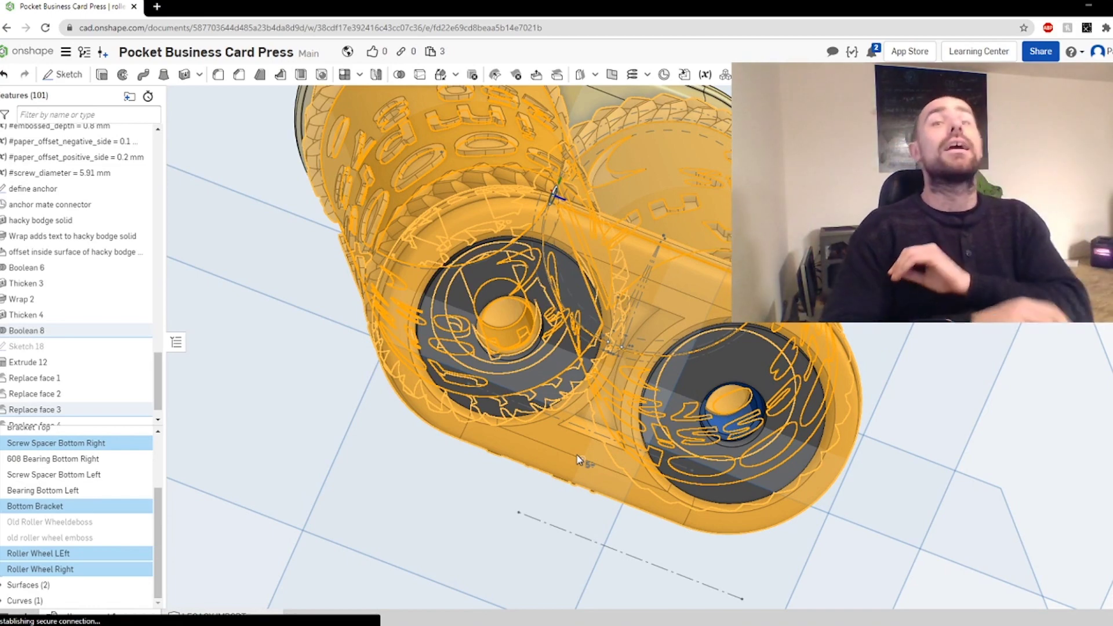
# Rotate the model from front view to show the BetaThings text after rollers export 1.zip downloads.
pyautogui.hotkey('shift', '1')
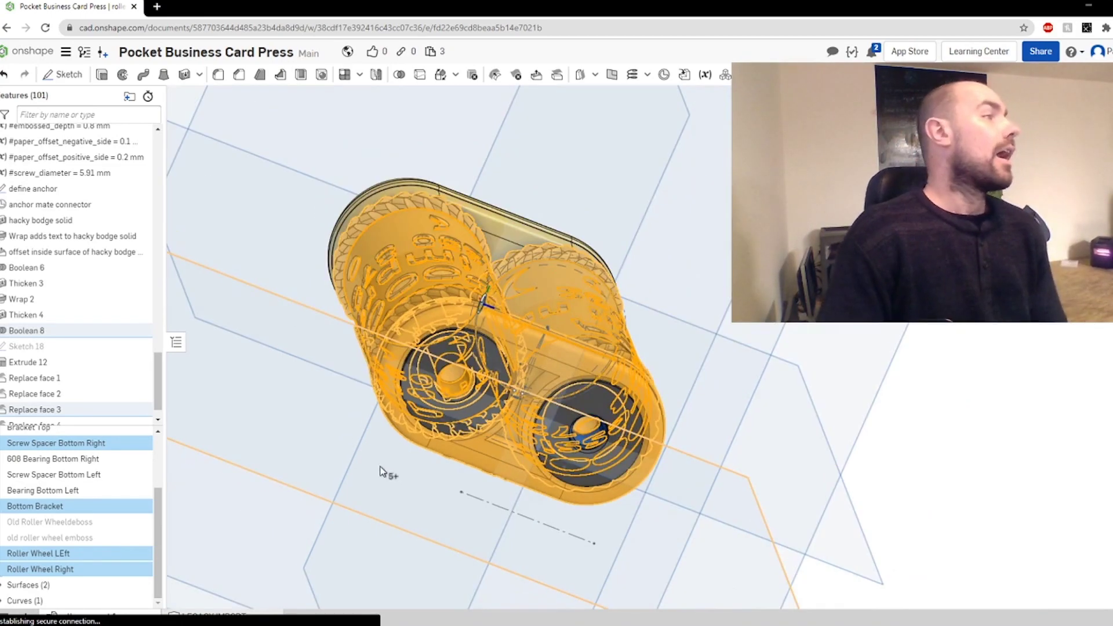
pyautogui.press('Left')
pyautogui.press('Left')
pyautogui.press('Left')
pyautogui.press('Left')
pyautogui.press('Left')
pyautogui.press('Left')
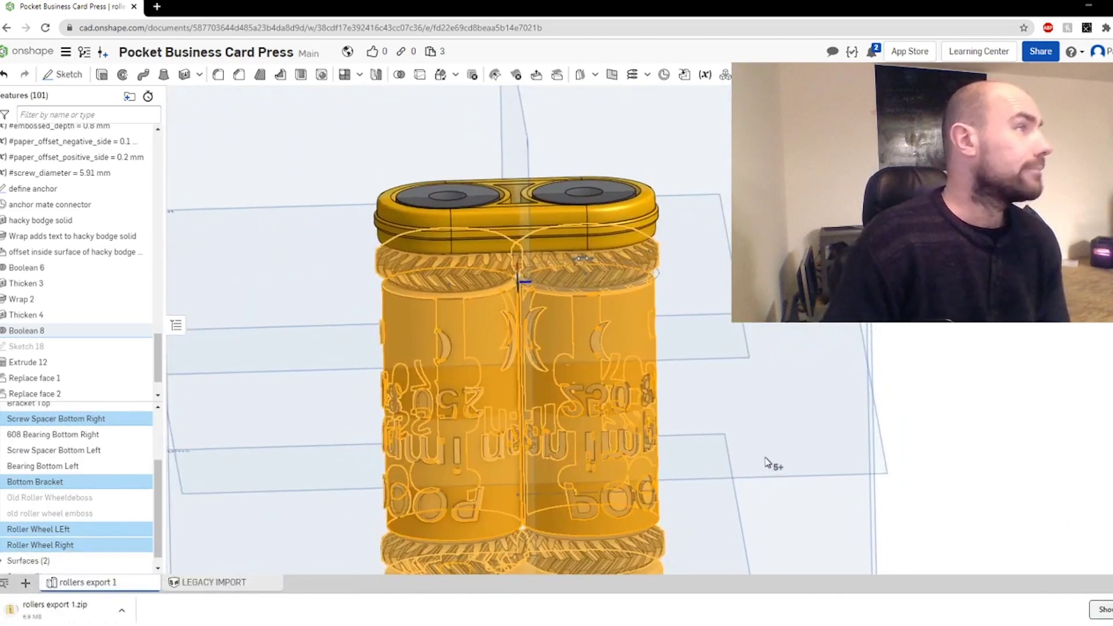
pyautogui.press('Left')
pyautogui.press('Left')
pyautogui.press('Left')
pyautogui.press('Left')
pyautogui.press('Left')
pyautogui.press('Left')
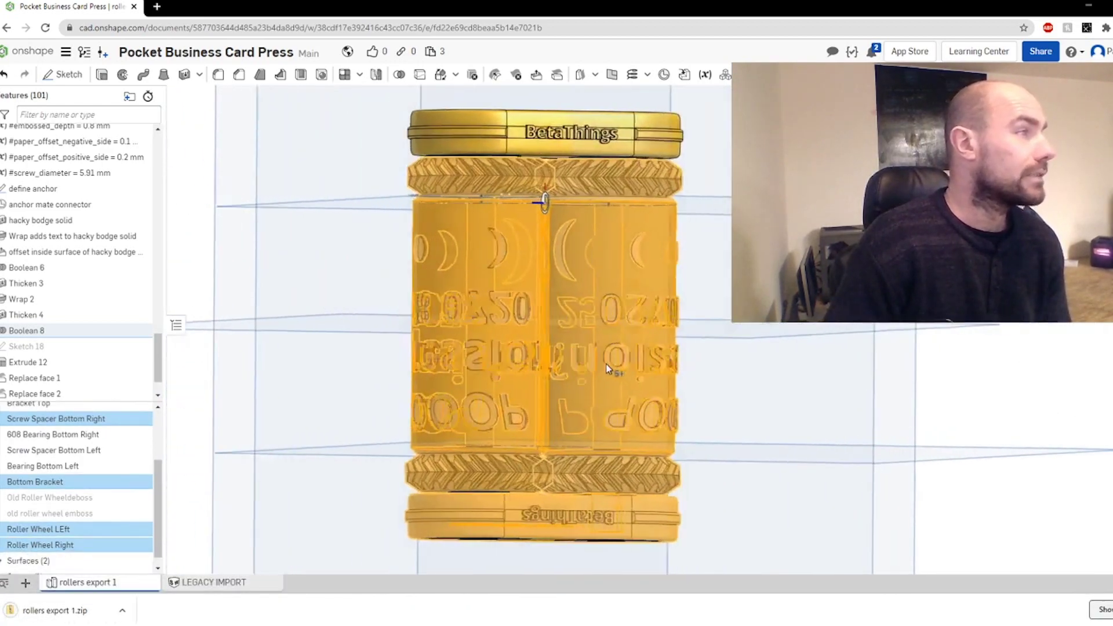